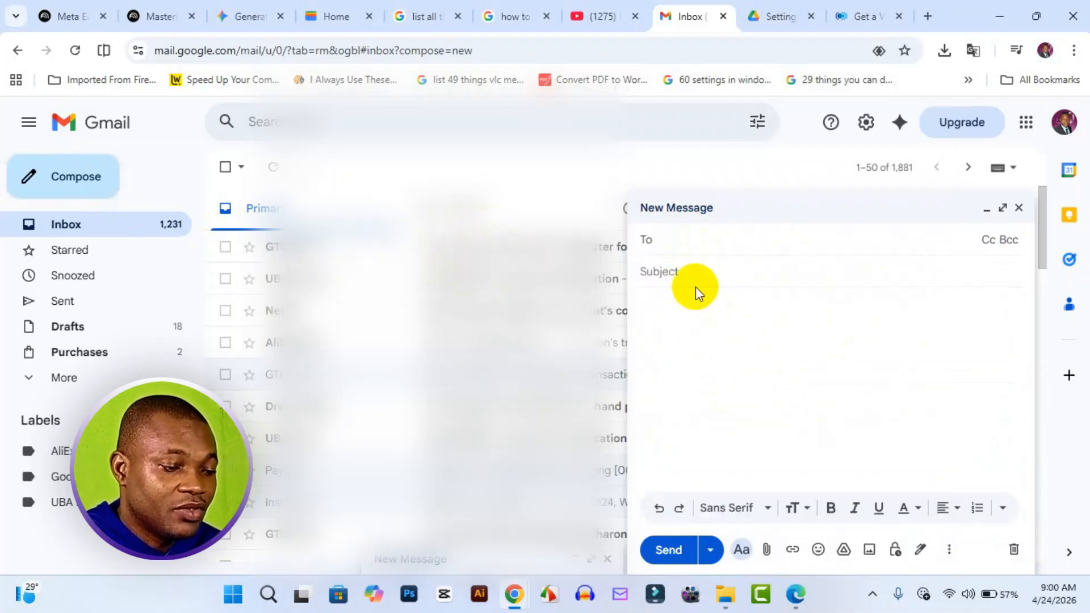
Fill in the new message with the contact's e-mail, the subject "example mail" and the copied Professional dashboard paragraph as body text.
type("yo")
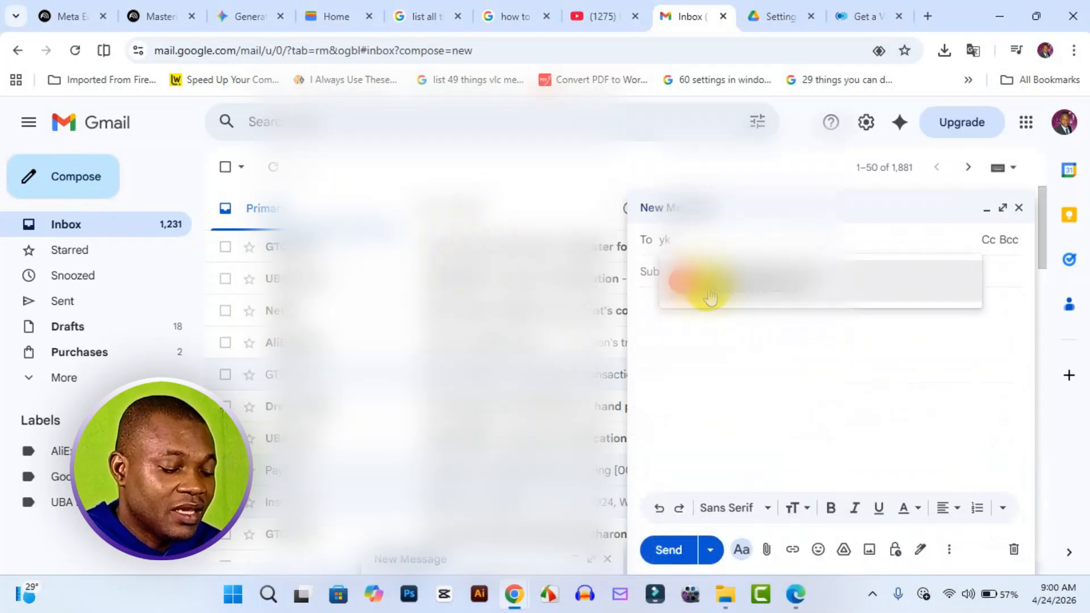
left_click(706, 292)
left_click(750, 290)
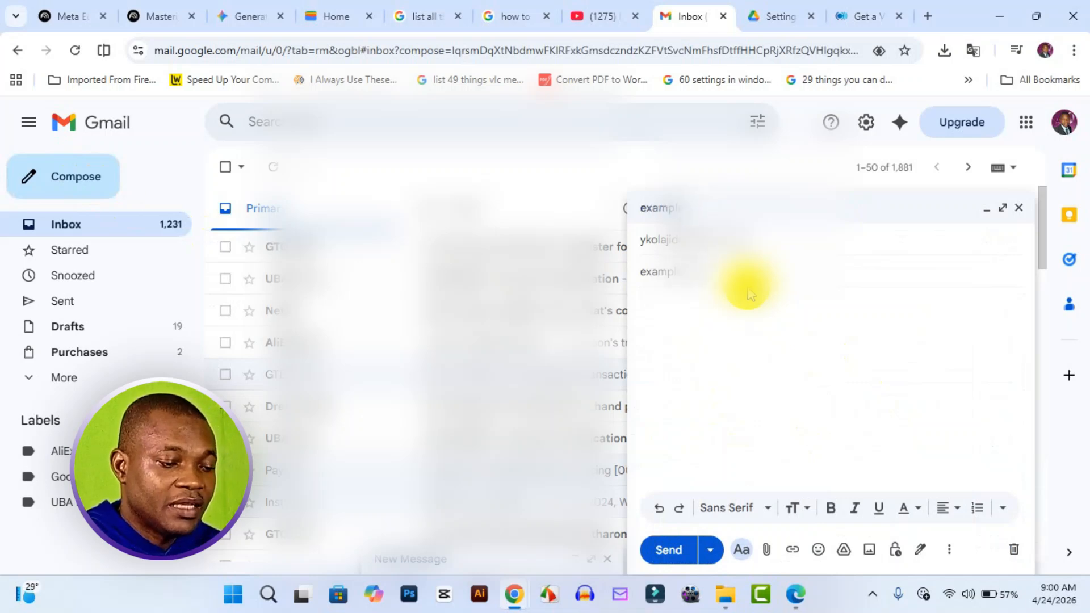
right_click(735, 316)
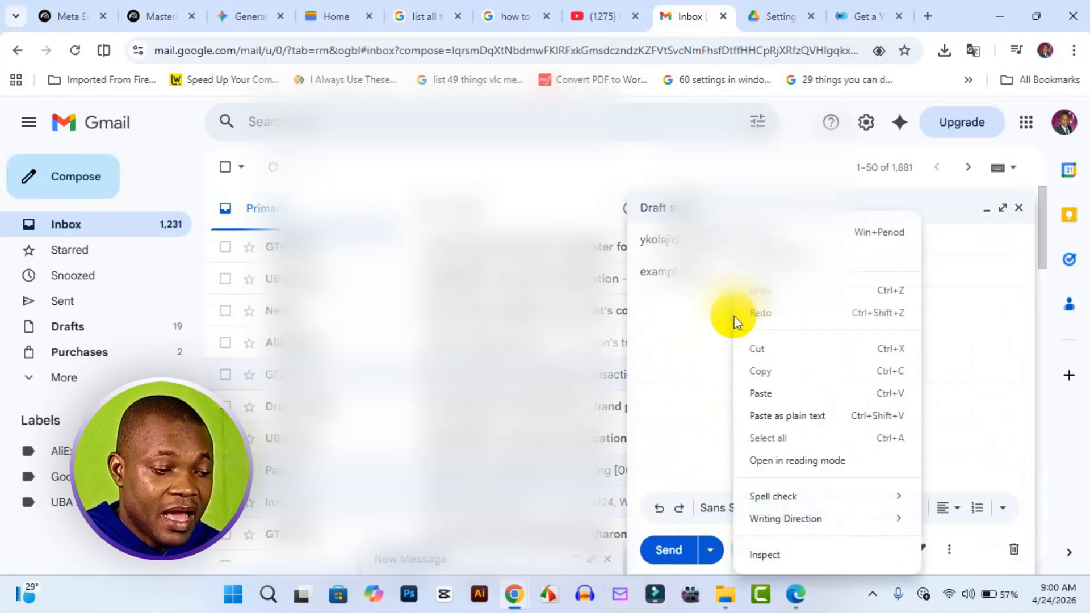
left_click(782, 394)
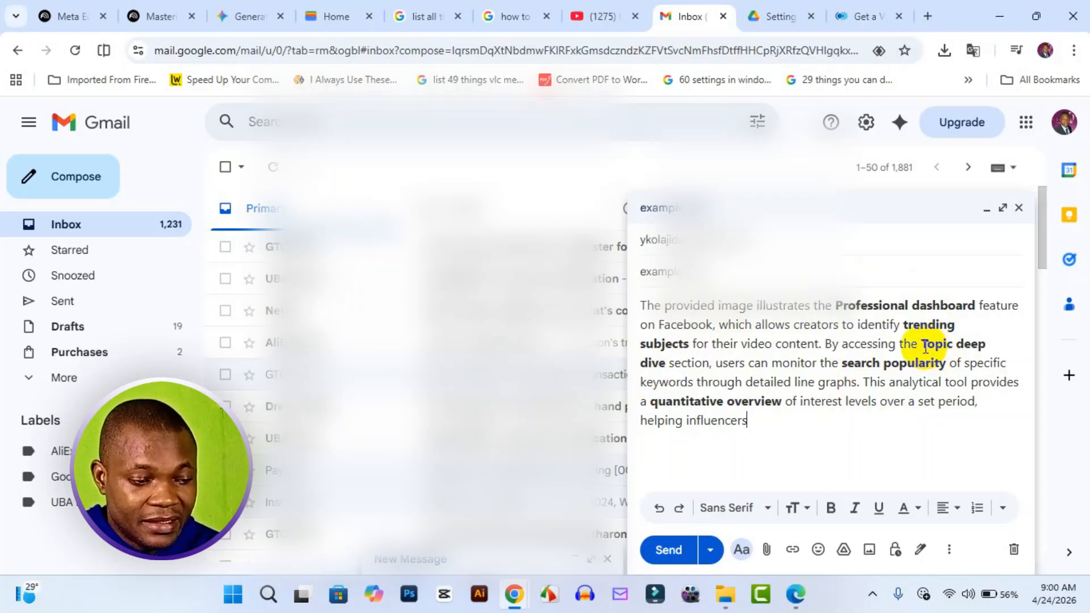
Highlight the words "Topic deep" in the message body with a bright yellow background colour.
left_click_drag(919, 344, 995, 348)
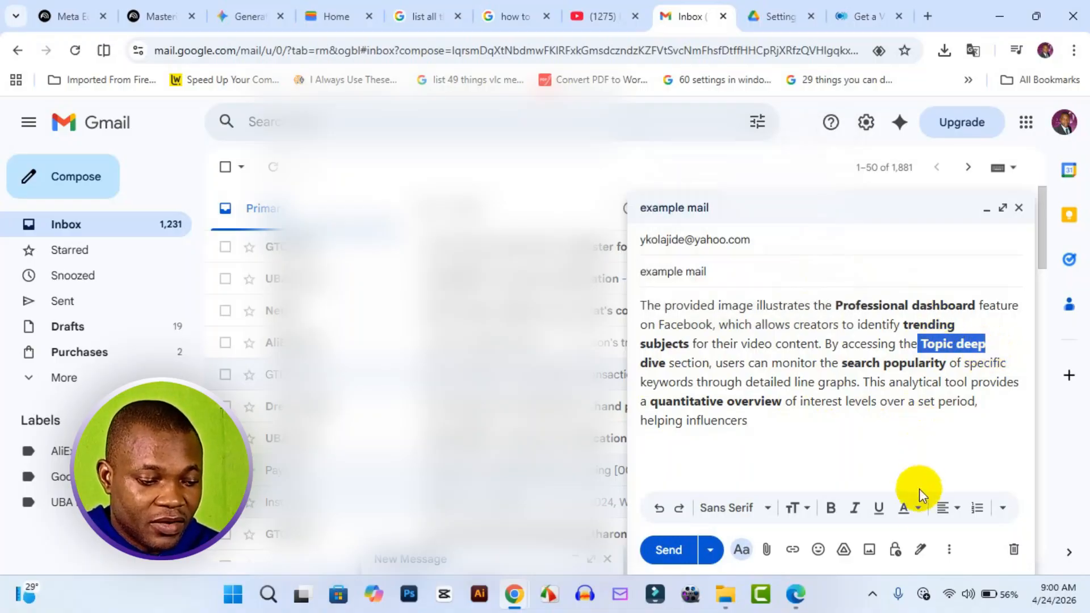
left_click(916, 512)
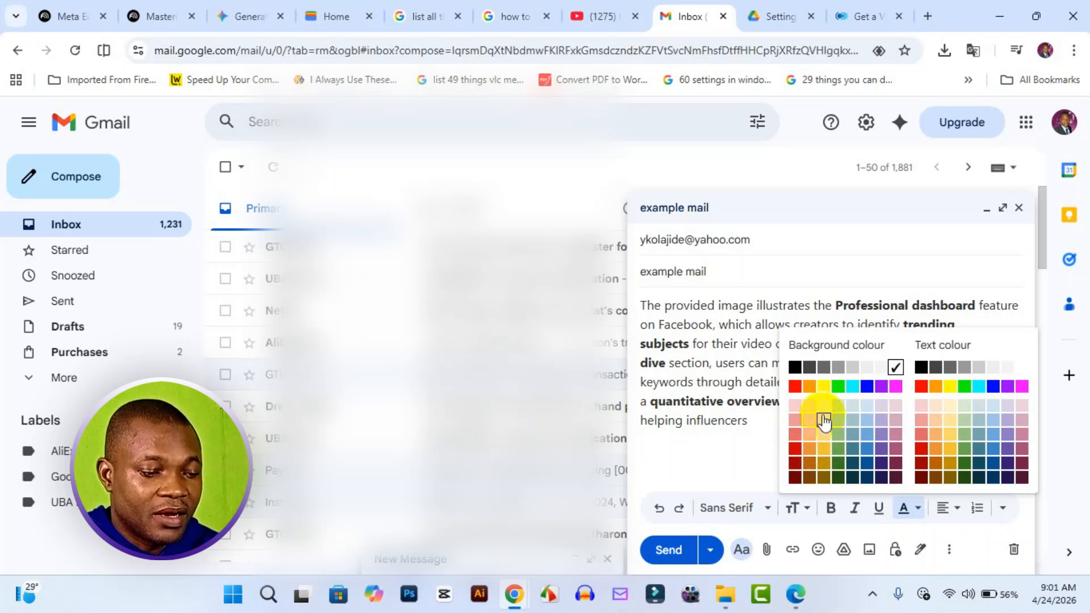
left_click(824, 388)
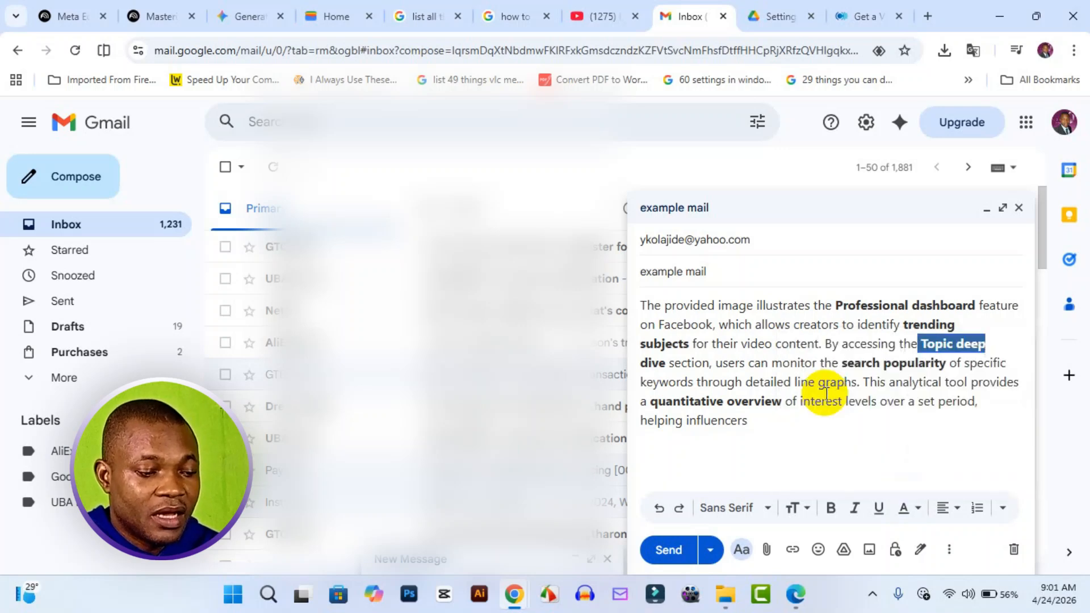
left_click(909, 347)
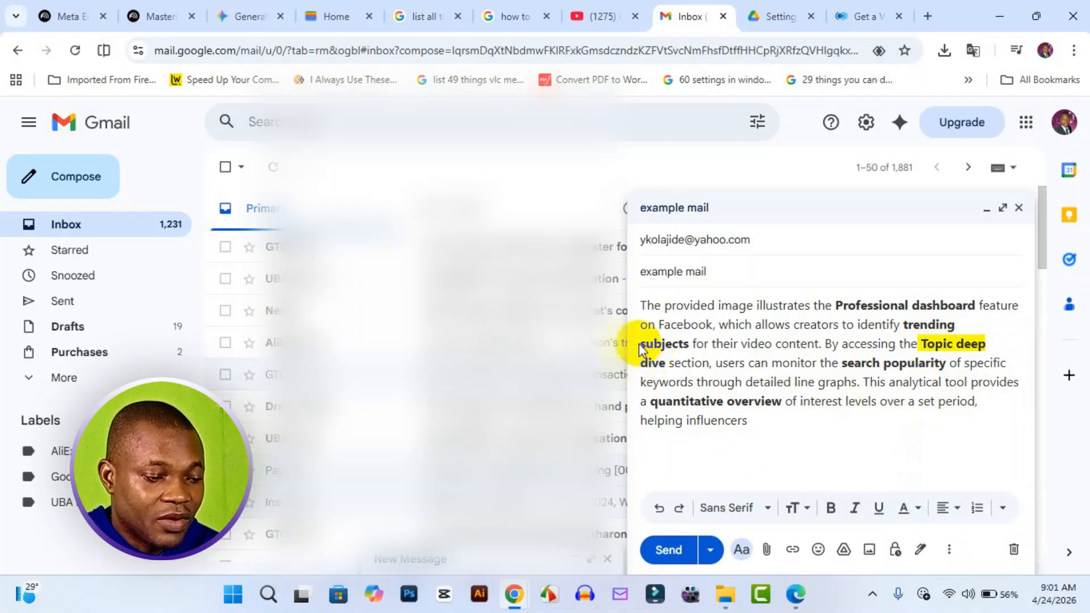
Give the word "subjects" in the message body a magenta background colour.
left_click_drag(643, 350, 689, 341)
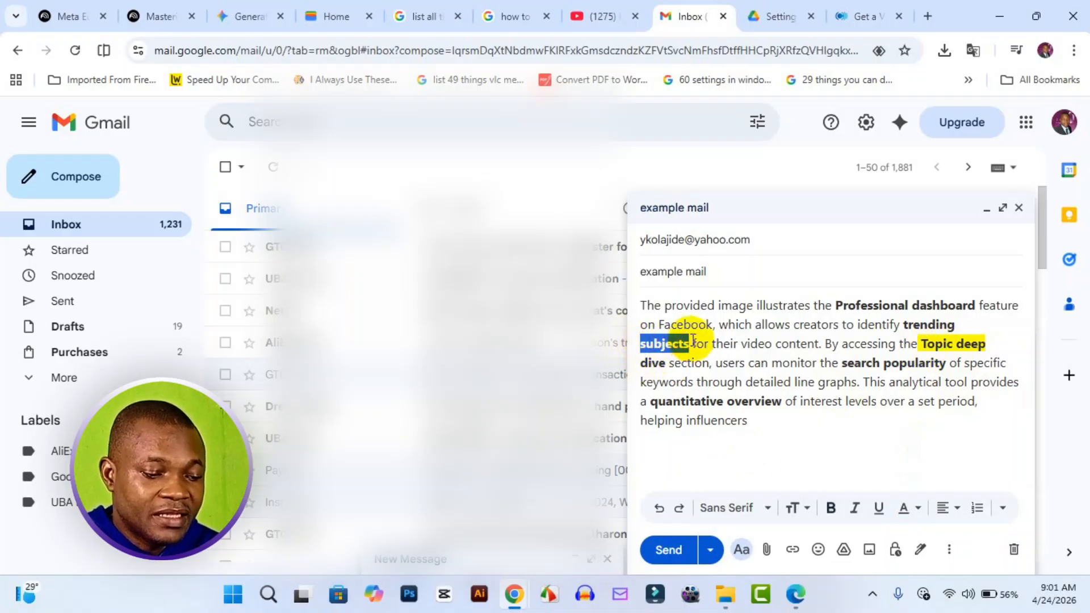
left_click(905, 509)
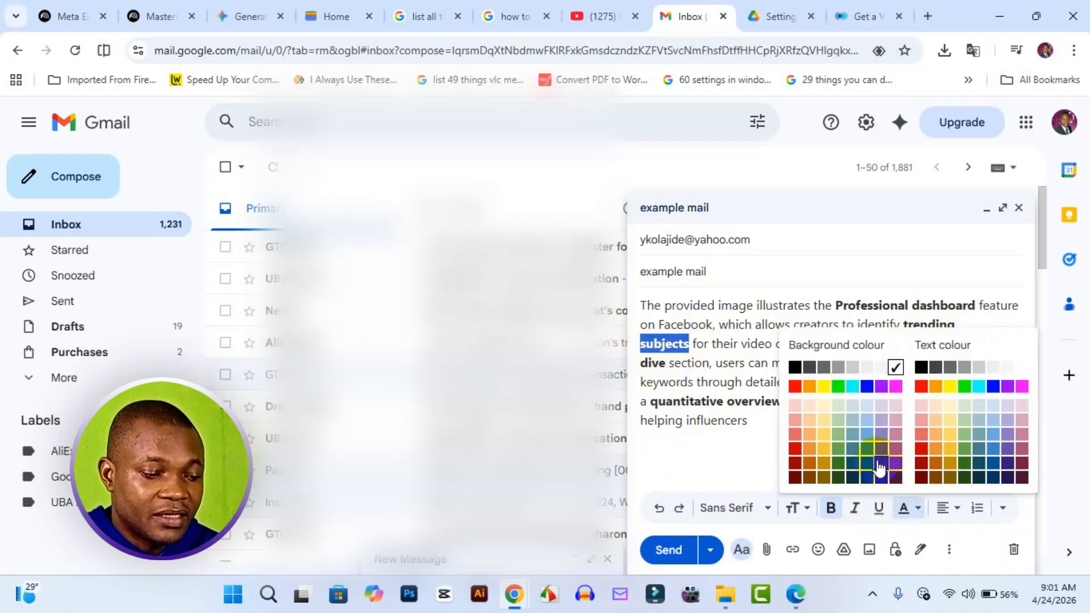
left_click(895, 391)
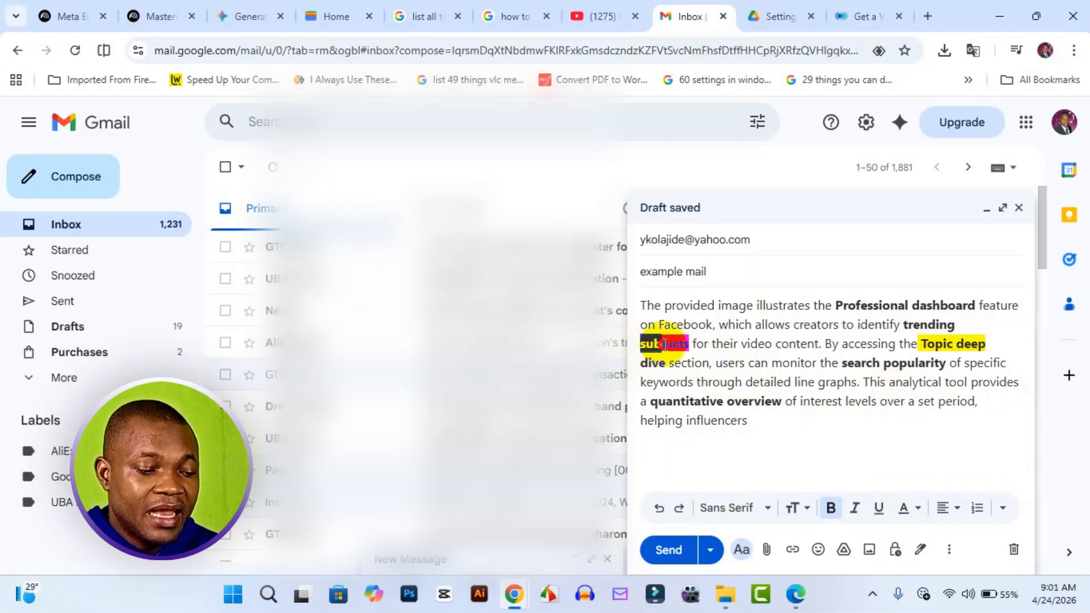
Set the text colour of the highlighted word "subjects" to yellow.
left_click_drag(643, 343, 691, 345)
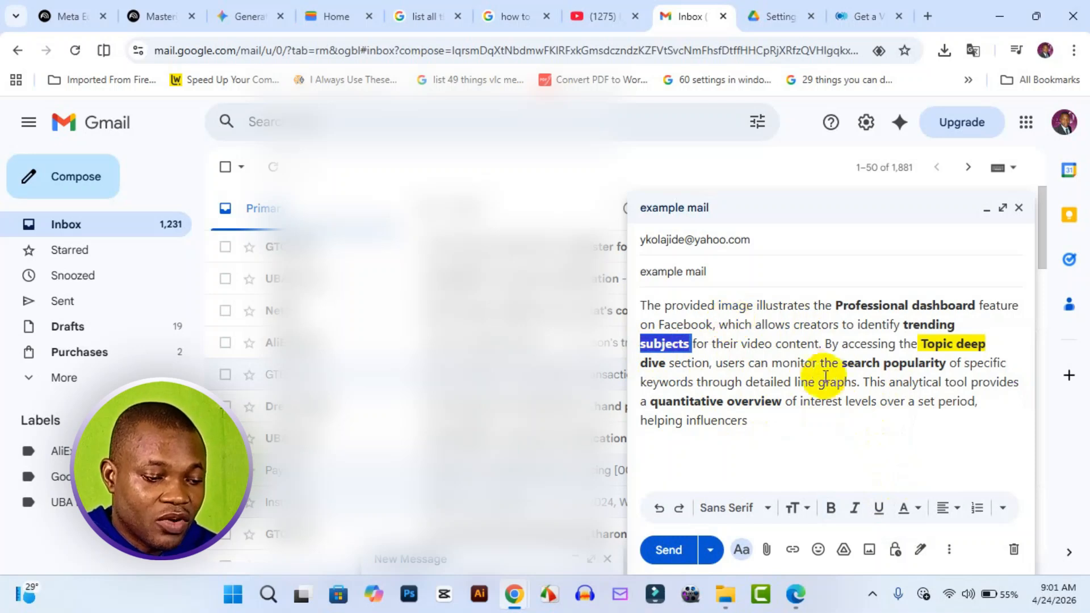
left_click(918, 511)
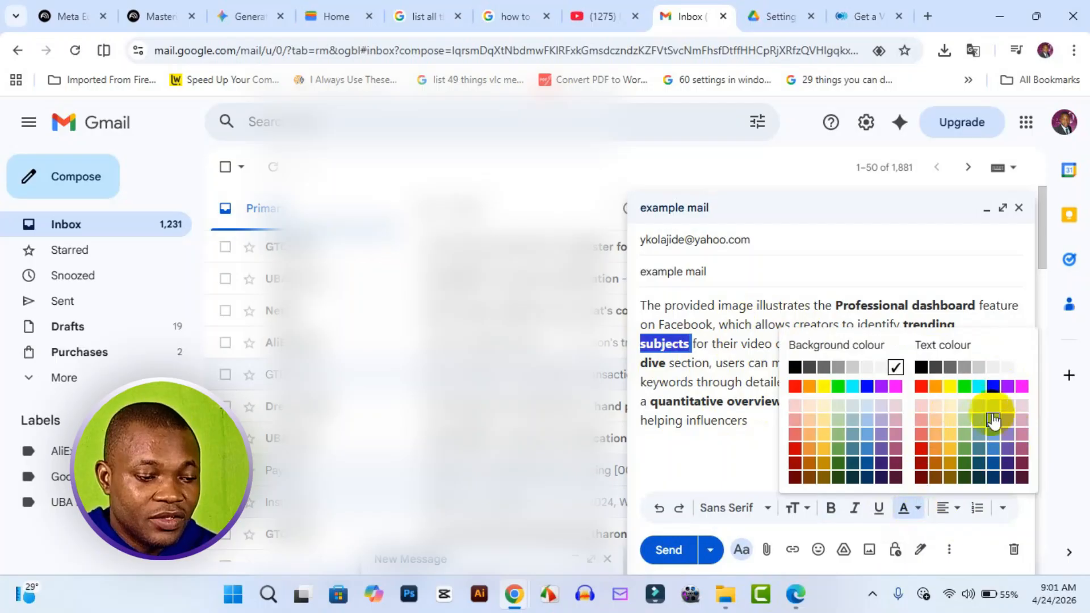
left_click(951, 386)
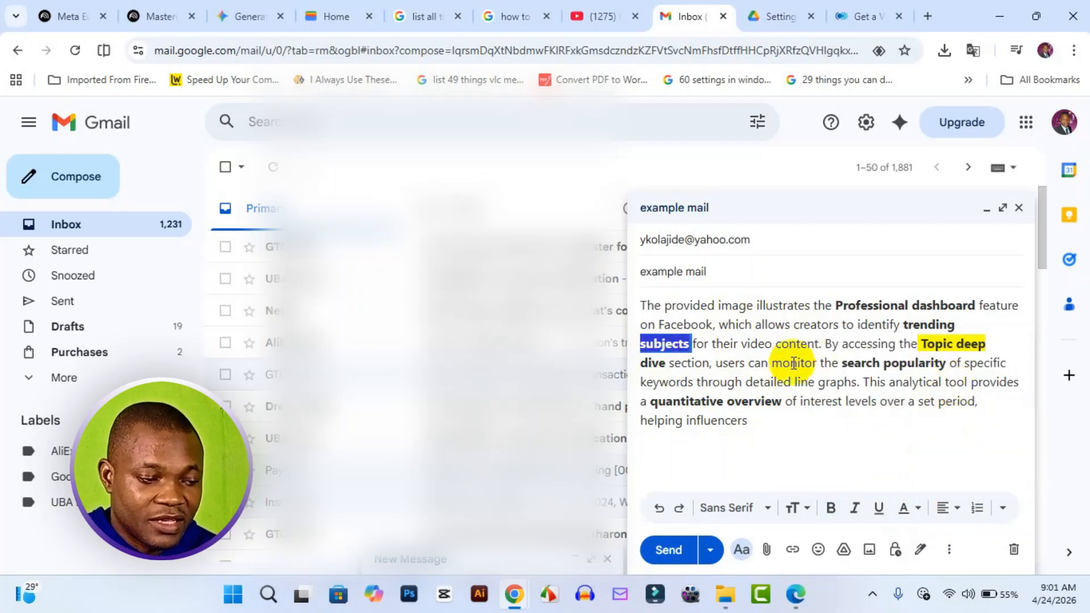
left_click(695, 364)
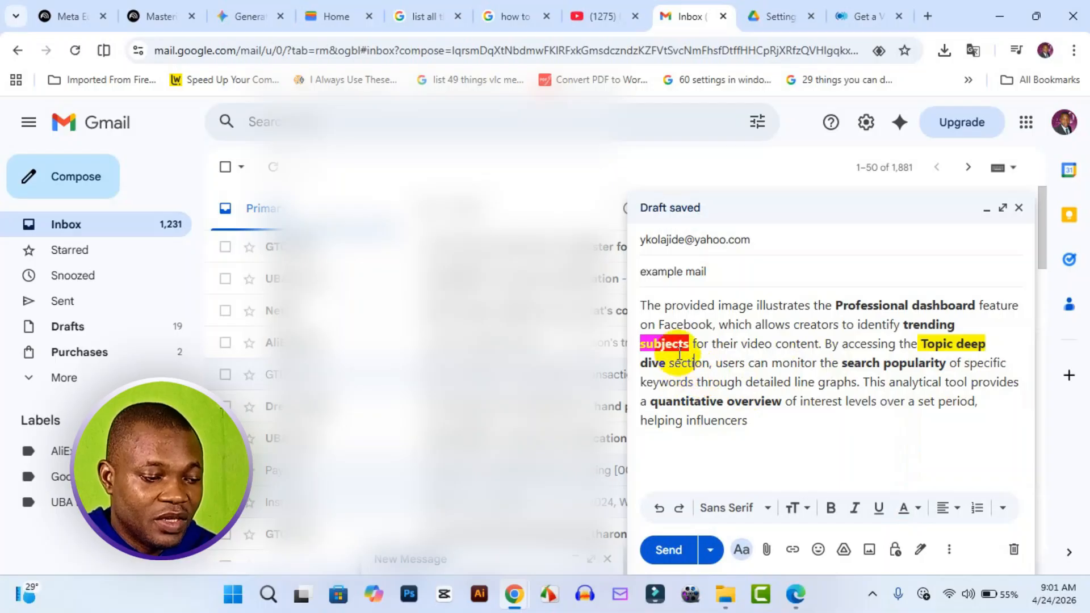
Set the text colour of the magenta-highlighted word "subjects" to white.
left_click_drag(688, 348, 647, 348)
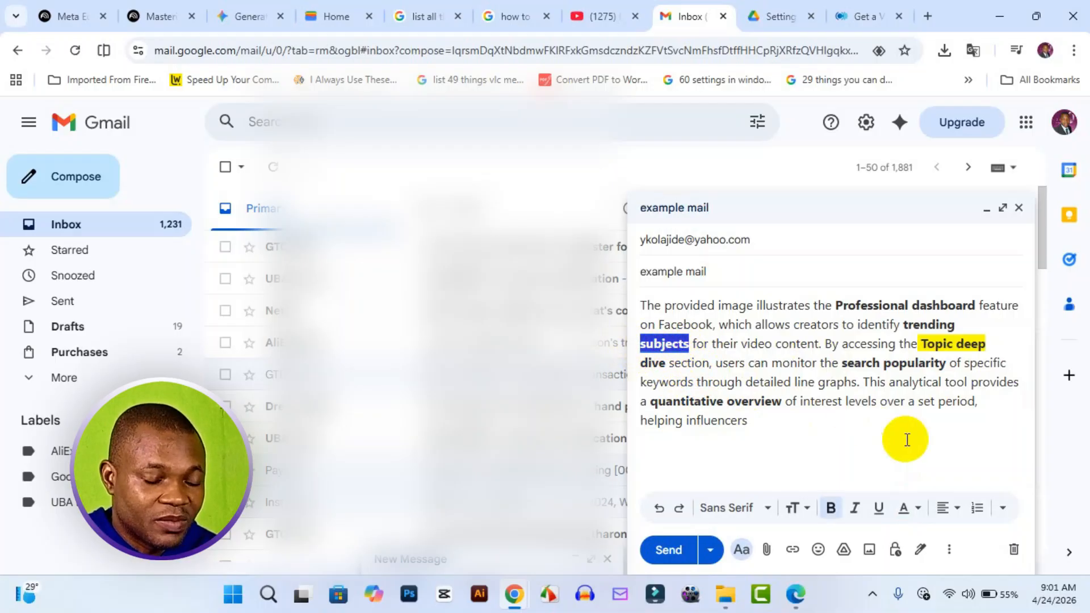
left_click(917, 510)
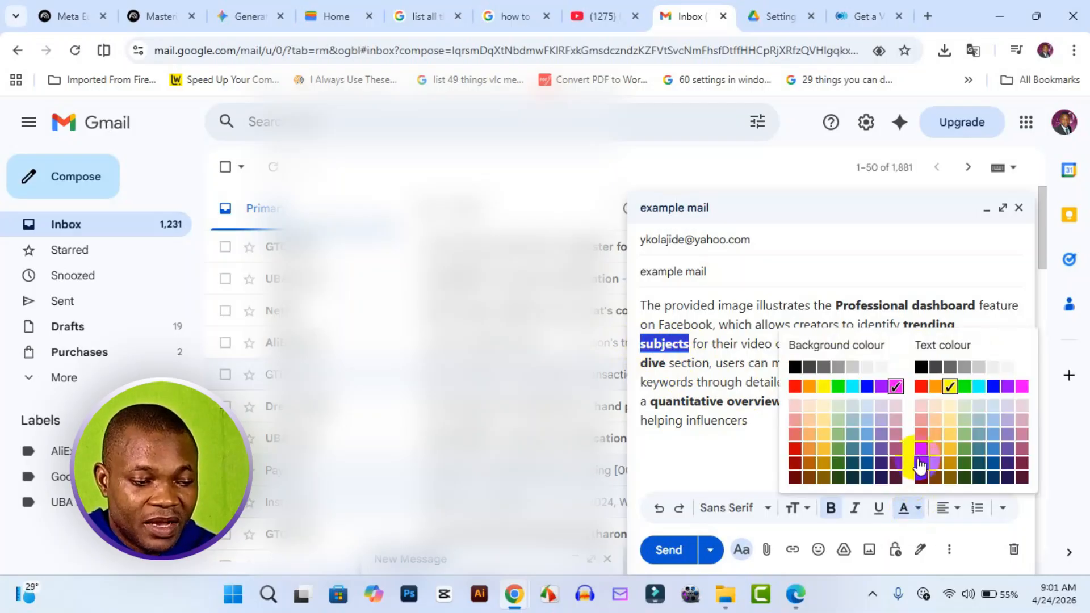
left_click(1020, 375)
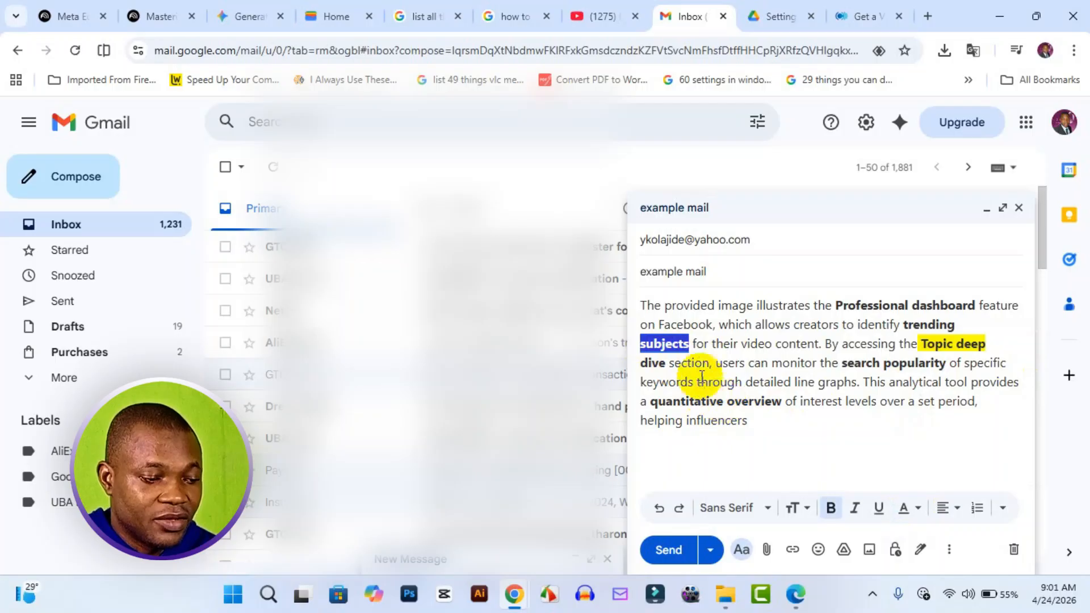
left_click(713, 418)
left_click(726, 381)
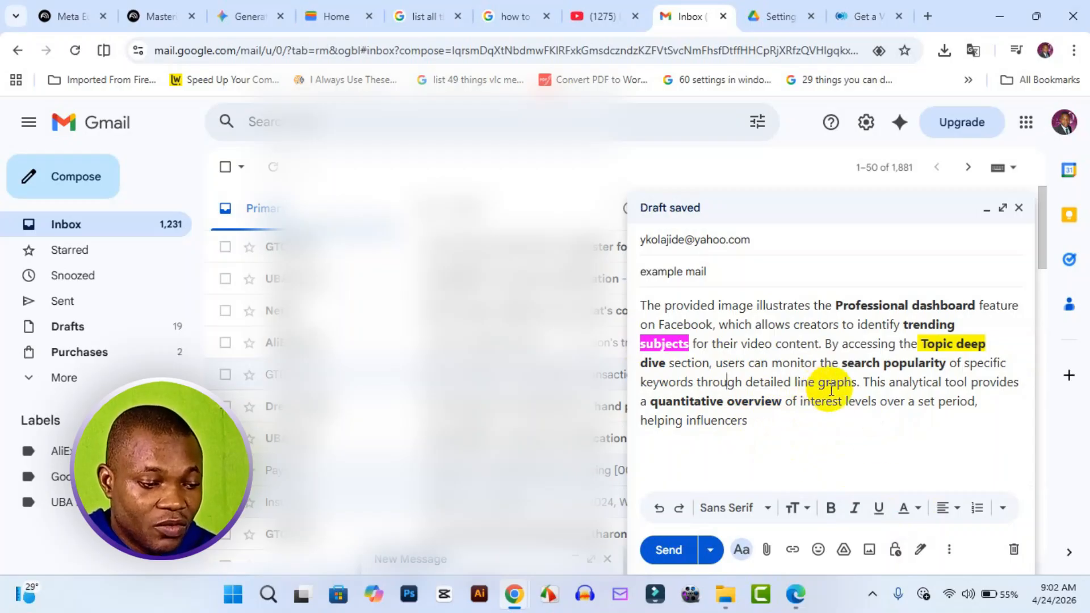
Make the word "graphs" bold and capitalize its first letter so it reads "Graphs".
left_click_drag(819, 382, 855, 377)
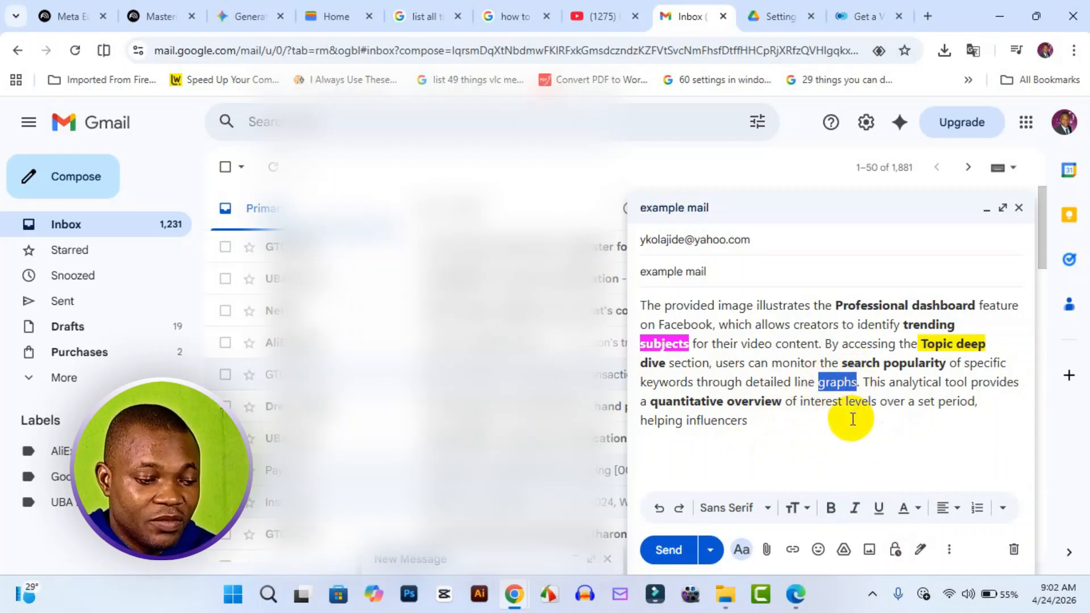
left_click(833, 510)
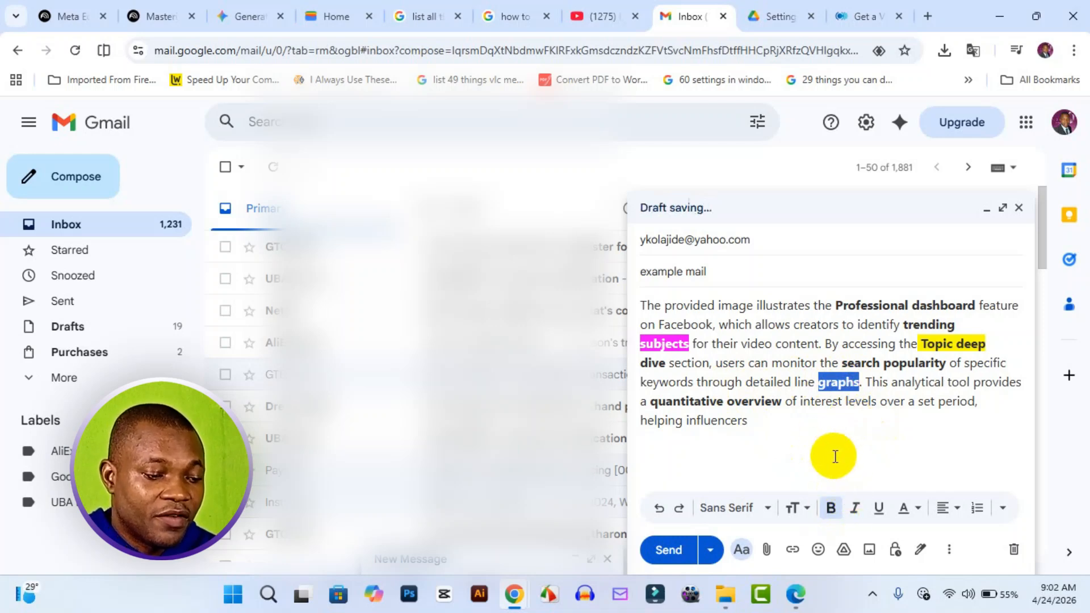
left_click(840, 392)
key("BackSpace")
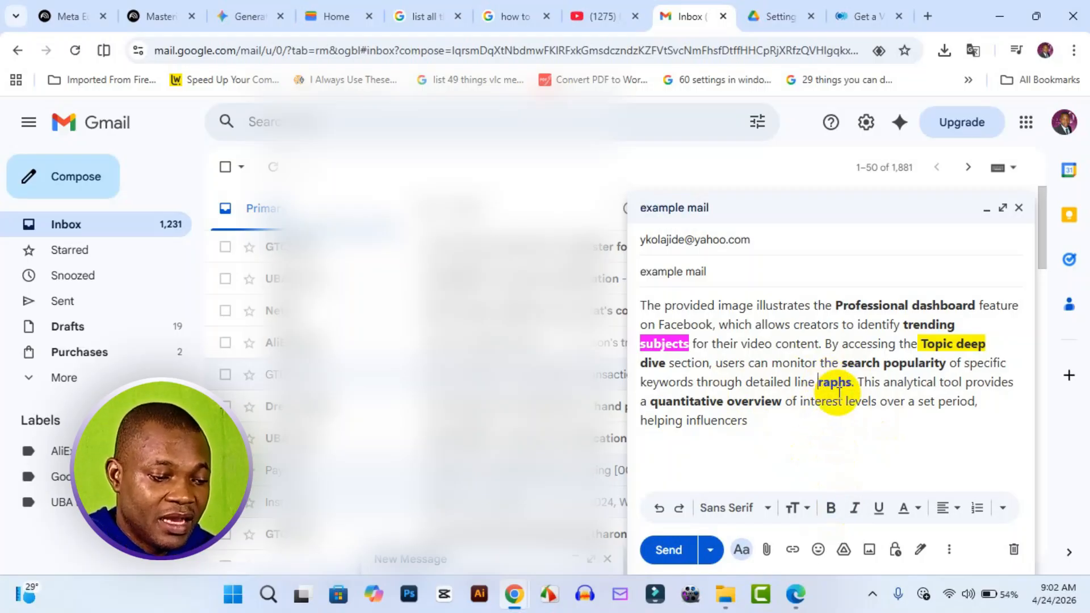
type("G")
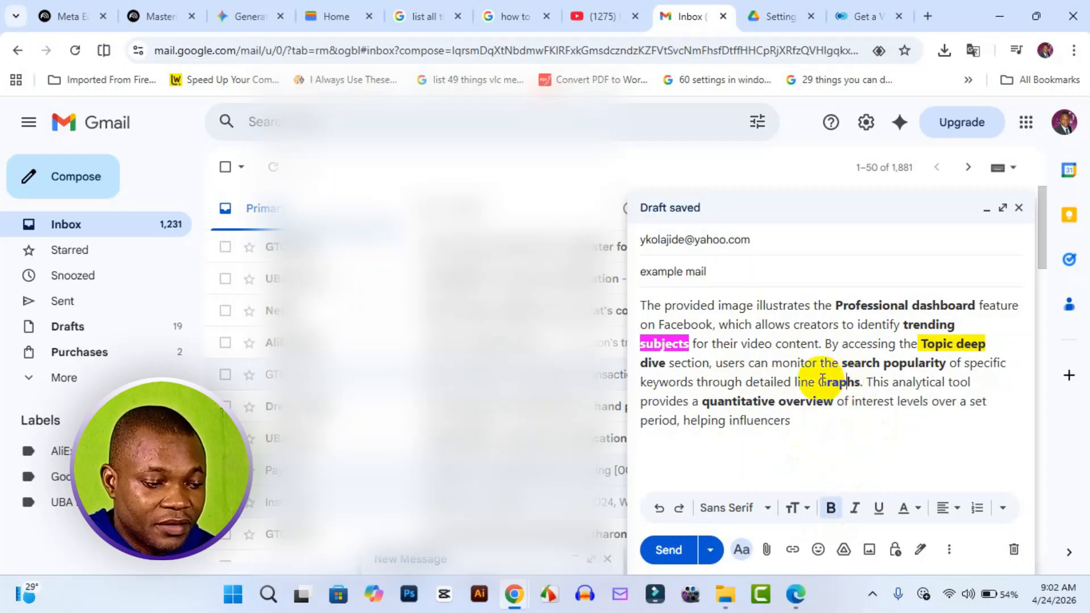
left_click_drag(820, 382, 860, 378)
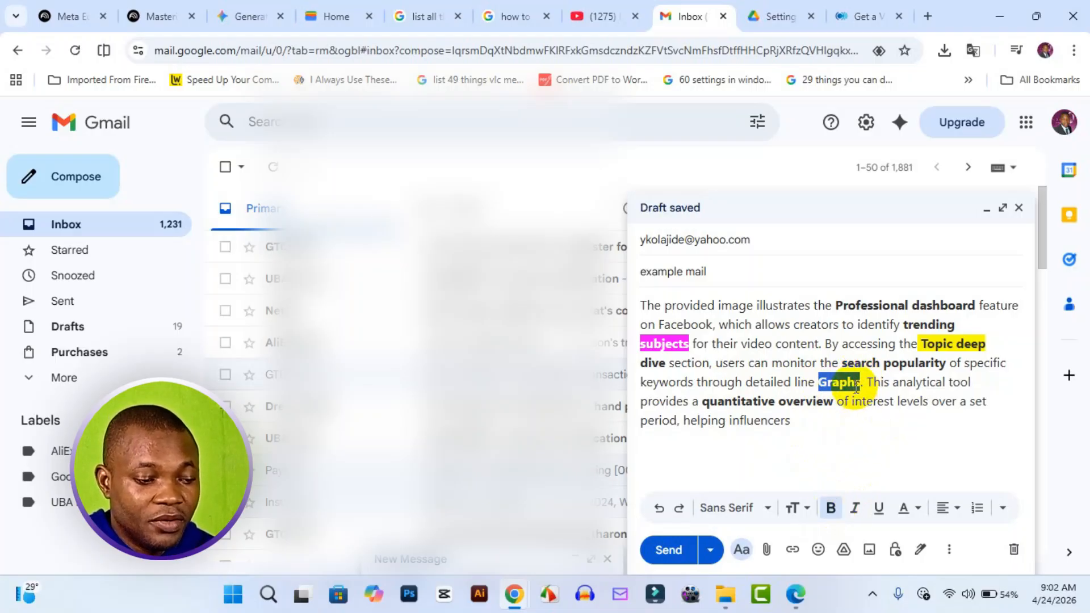
left_click(860, 388)
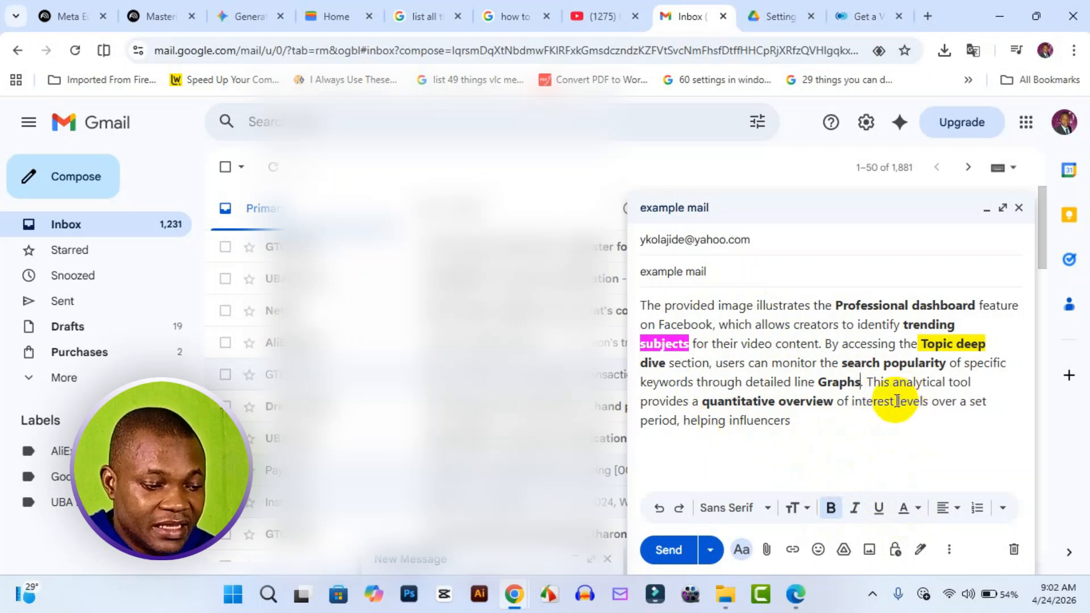
Underline the words "interest levels" in the message body.
left_click_drag(851, 401, 925, 394)
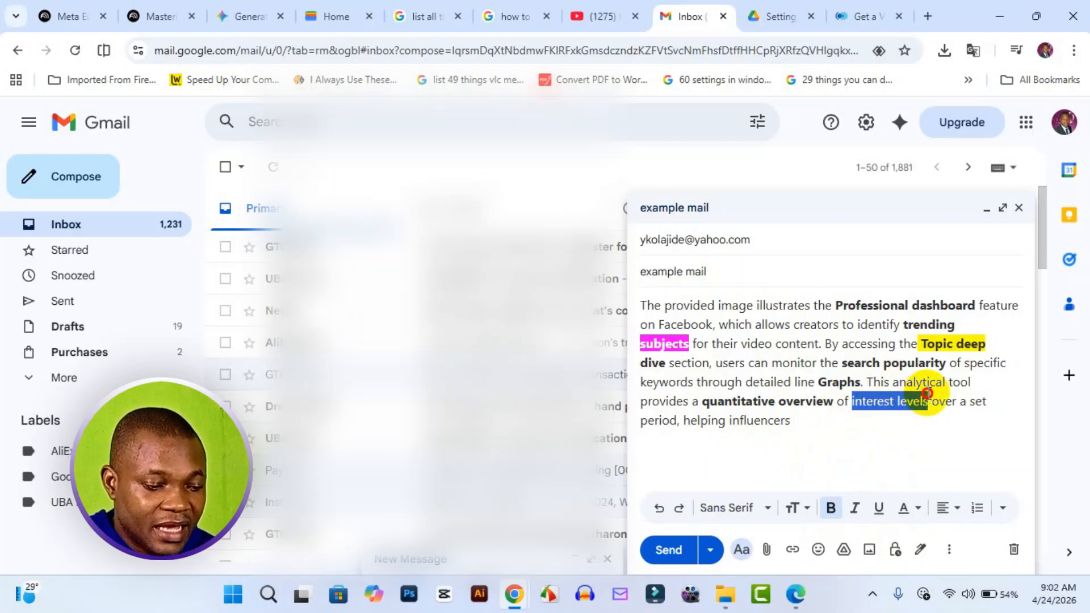
left_click(879, 510)
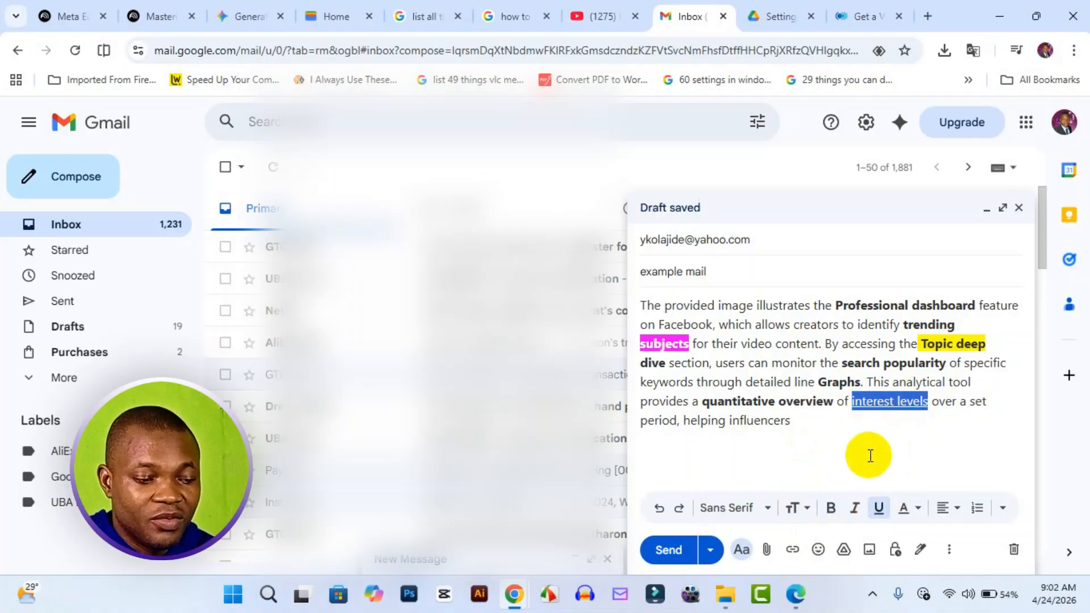
left_click(944, 402)
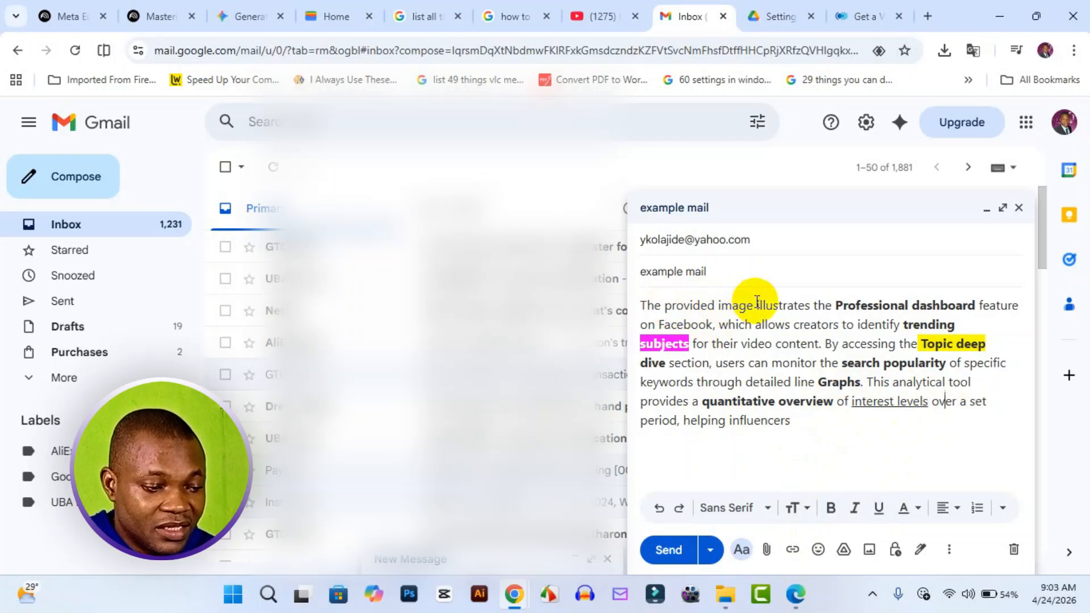
Apply bold and strikethrough to the word "illustrates" in the paragraph's first line.
left_click_drag(756, 305, 810, 304)
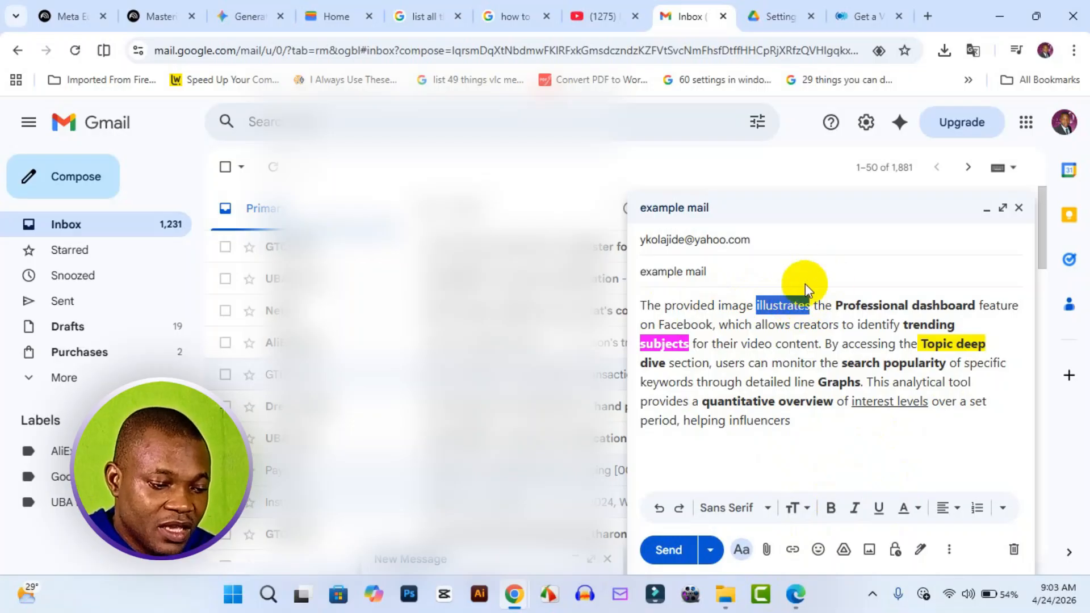
left_click(830, 514)
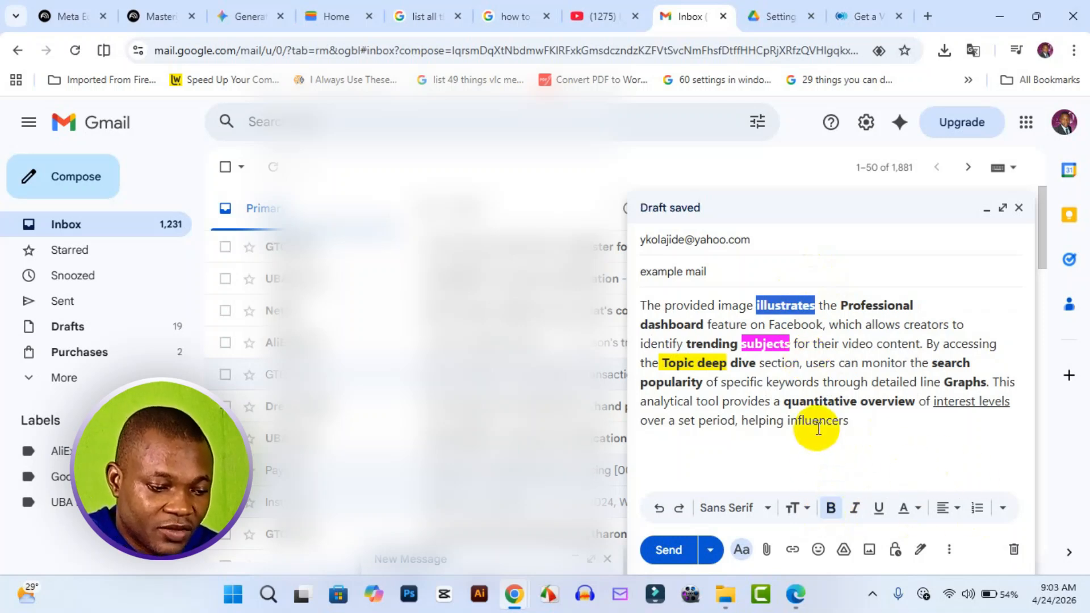
left_click(1003, 508)
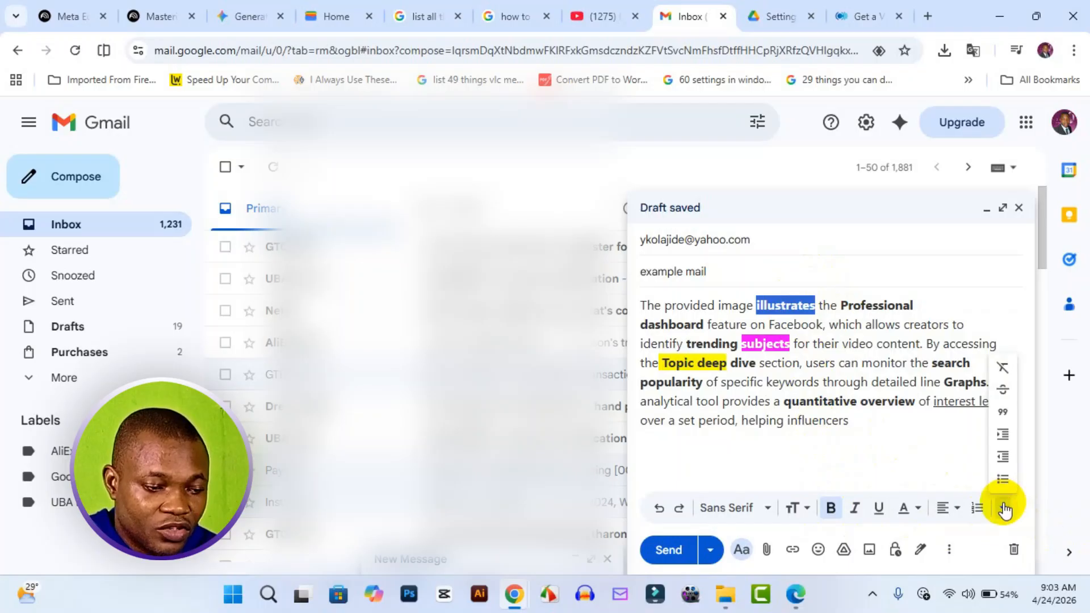
left_click(1005, 392)
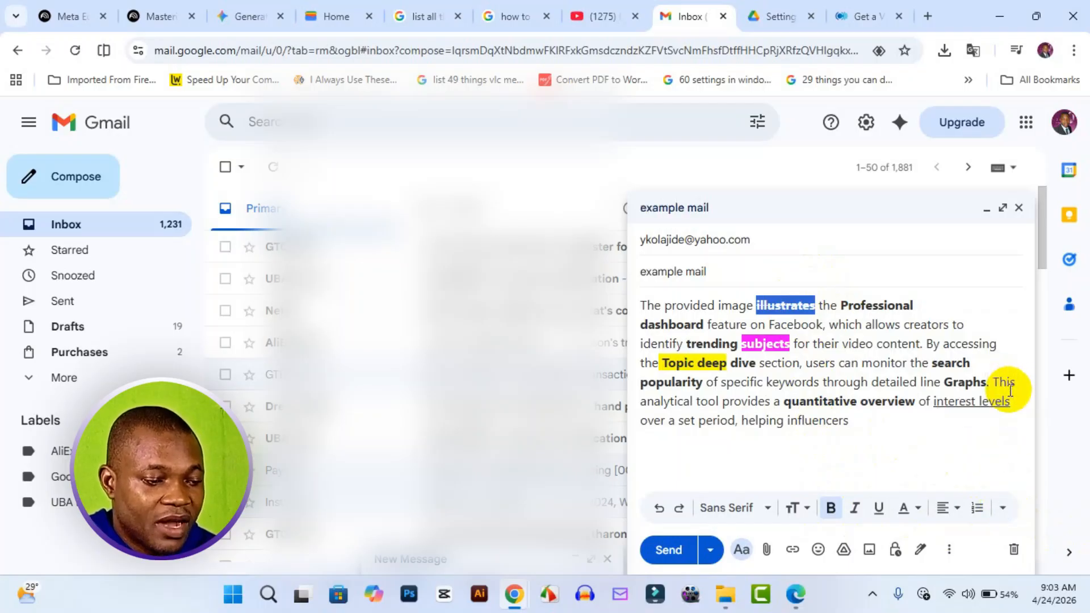
left_click(845, 324)
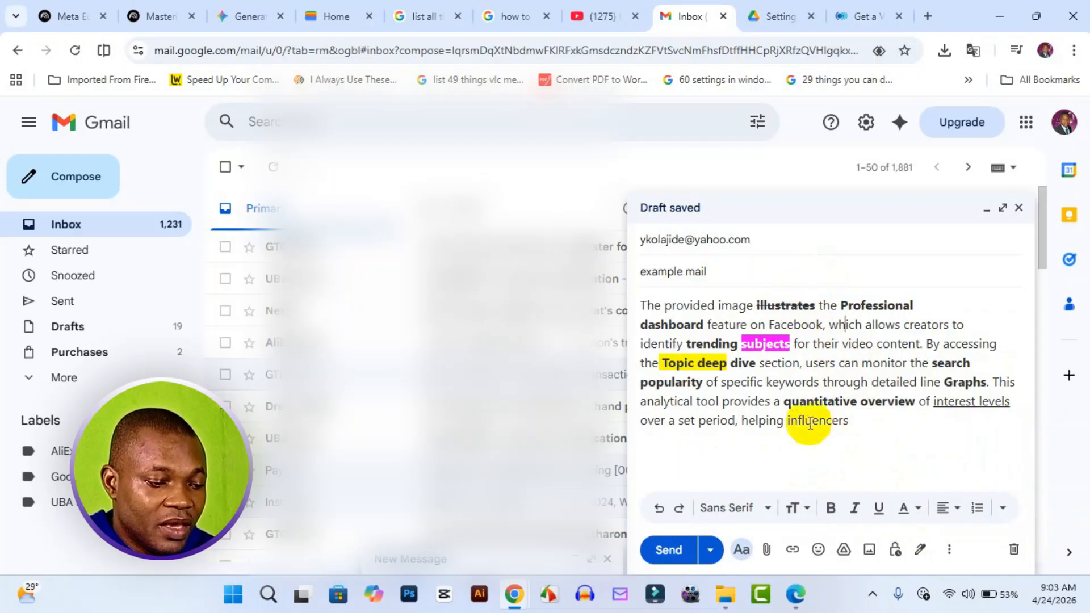
Set the word "helping" in the last line to Huge size and make it bold.
left_click_drag(742, 421, 779, 424)
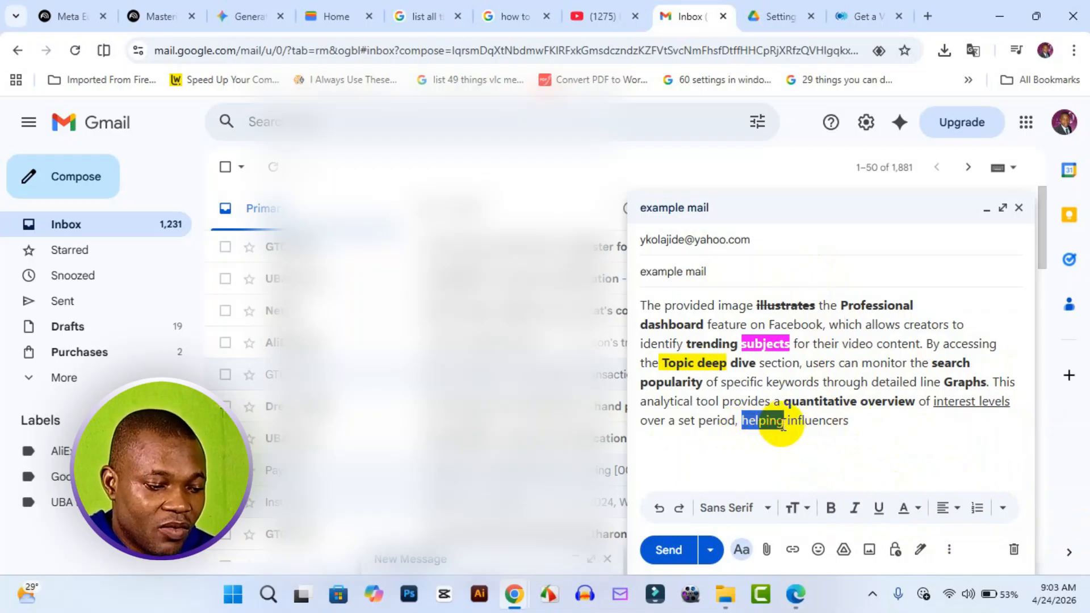
left_click(807, 511)
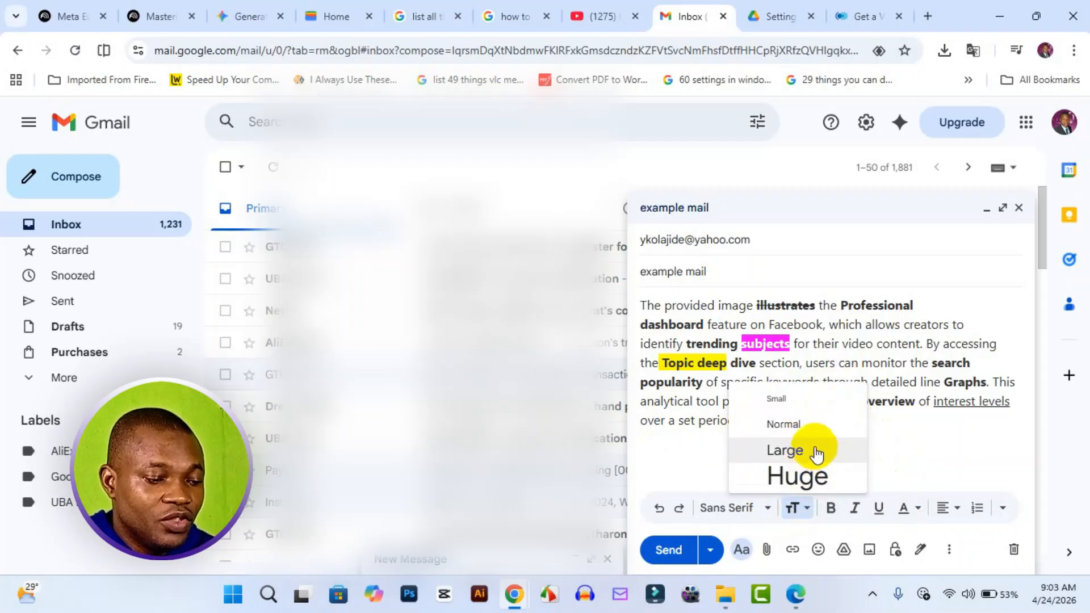
left_click(810, 470)
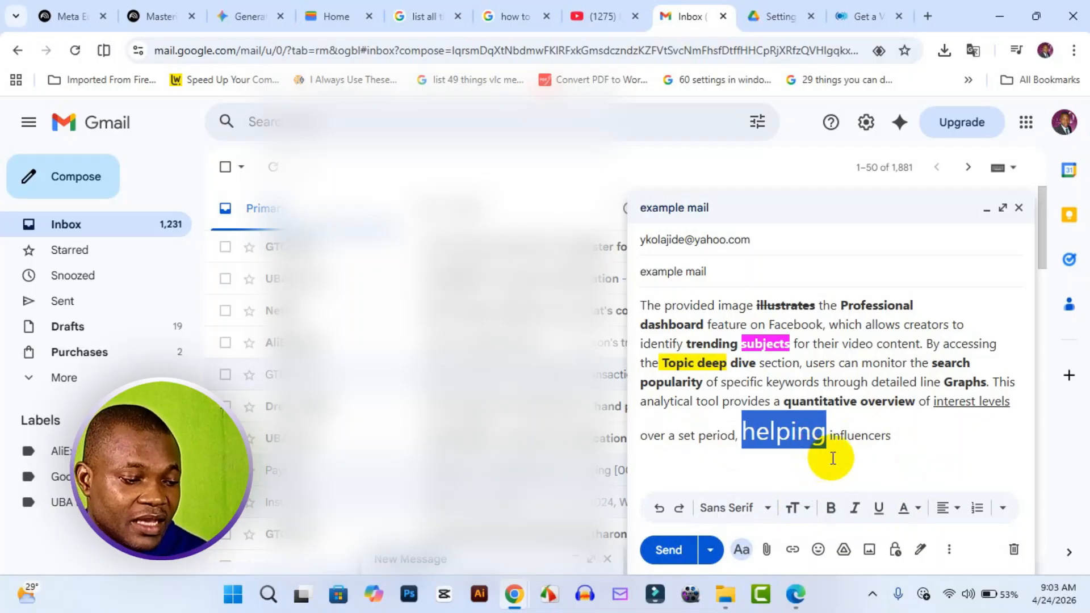
left_click(832, 509)
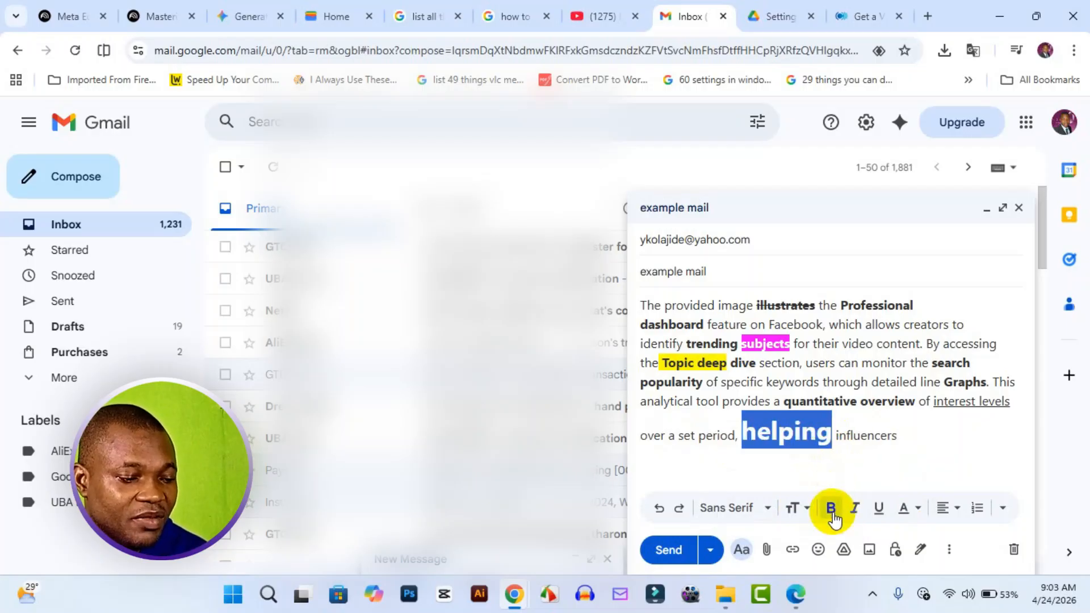
left_click(861, 440)
left_click(950, 433)
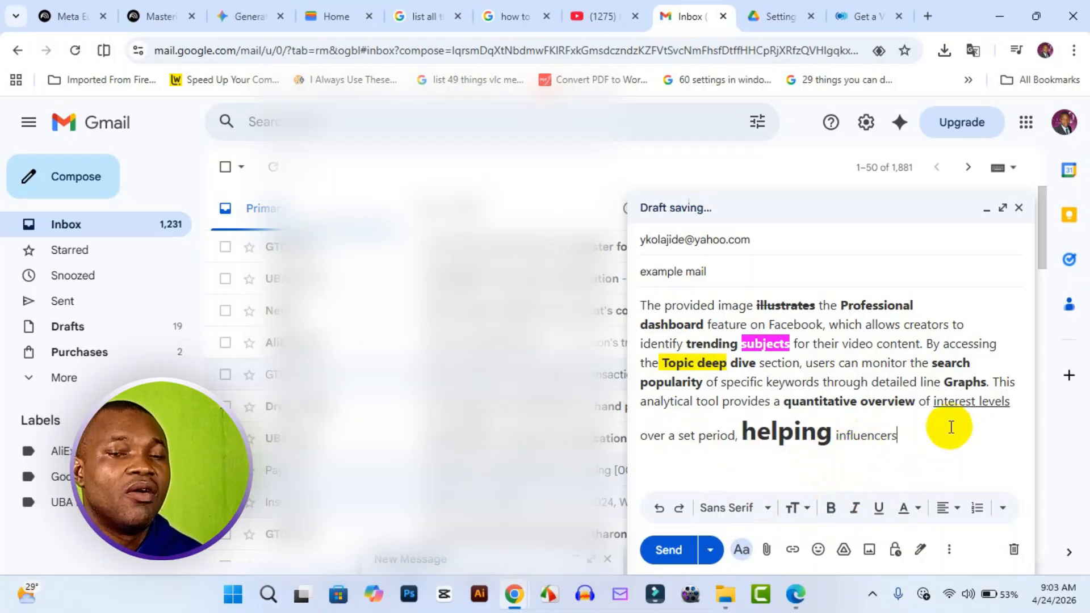